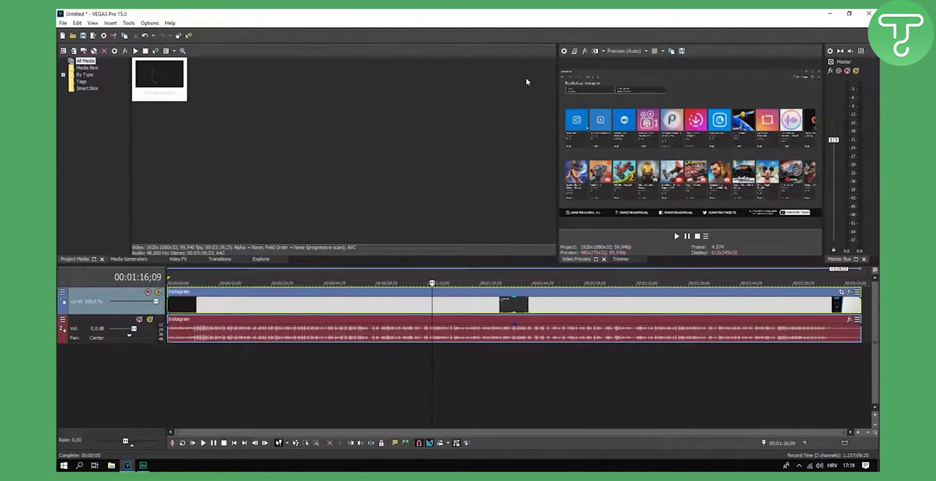
{"action": "left_click", "coordinate": [564, 52]}
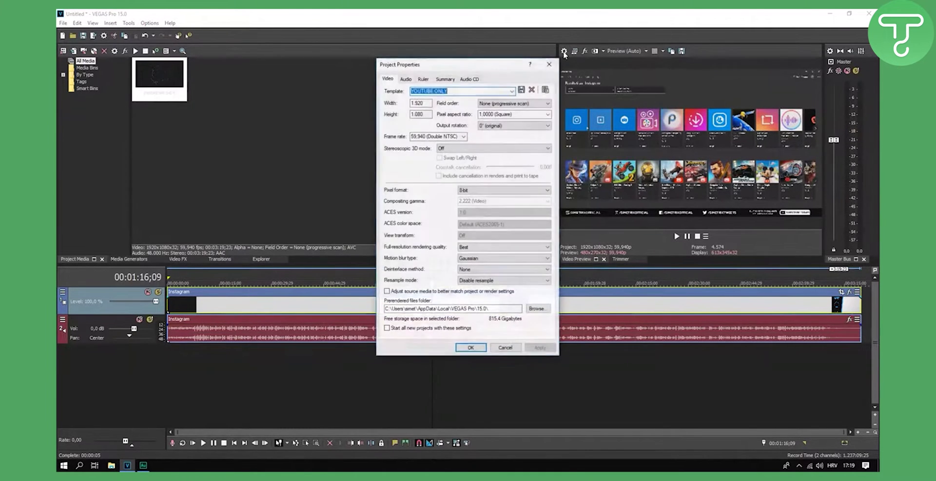
{"action": "left_click_drag", "start_coordinate": [486, 68], "coordinate": [459, 67]}
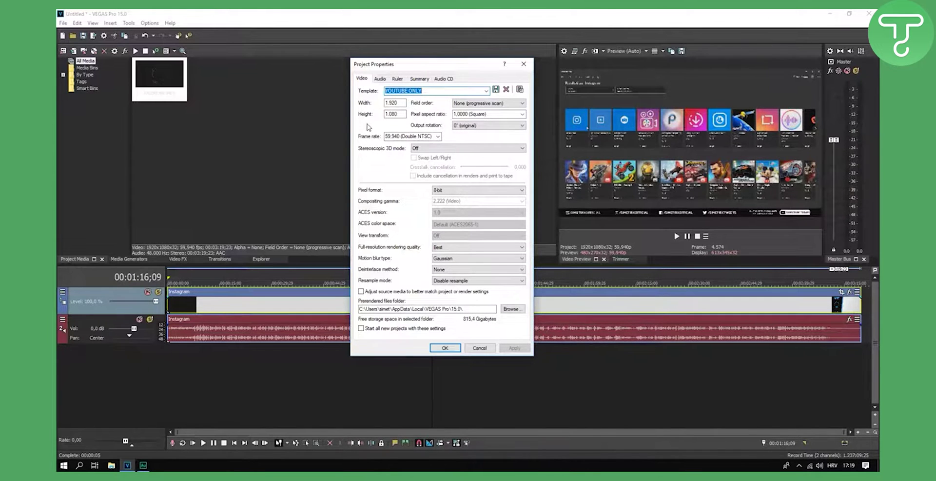
{"action": "left_click", "coordinate": [423, 92]}
{"action": "key", "text": "Tab"}
{"action": "key", "text": "Tab"}
{"action": "left_click", "coordinate": [438, 137]}
{"action": "left_click", "coordinate": [439, 137]}
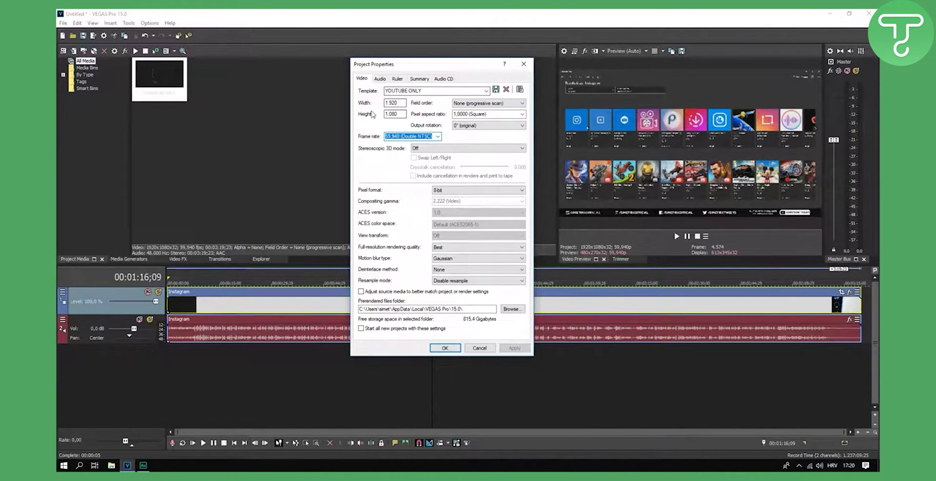
Step: Keep the project at 1920x1080, 59.940 (Double NTSC) fps and Best quality, then close Project Properties
{"action": "left_click", "coordinate": [486, 92]}
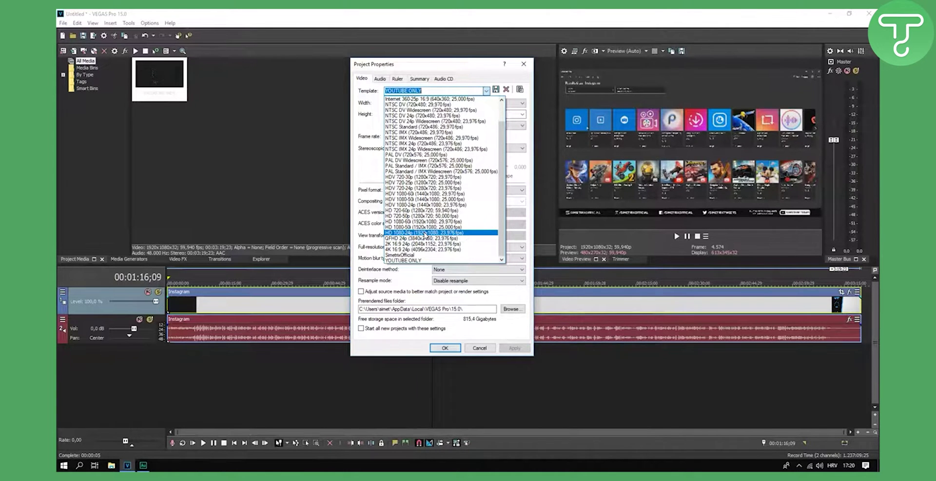
{"action": "left_click", "coordinate": [364, 156]}
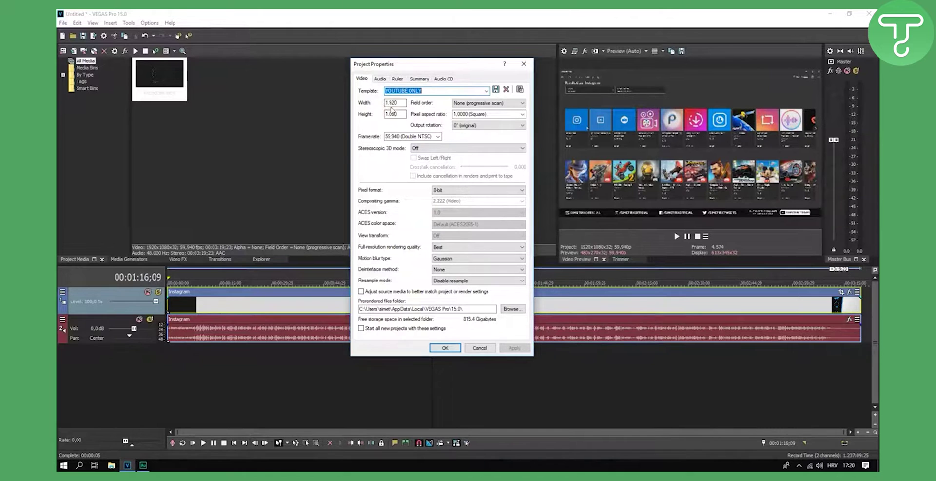
{"action": "double_click", "coordinate": [396, 102]}
{"action": "double_click", "coordinate": [393, 113]}
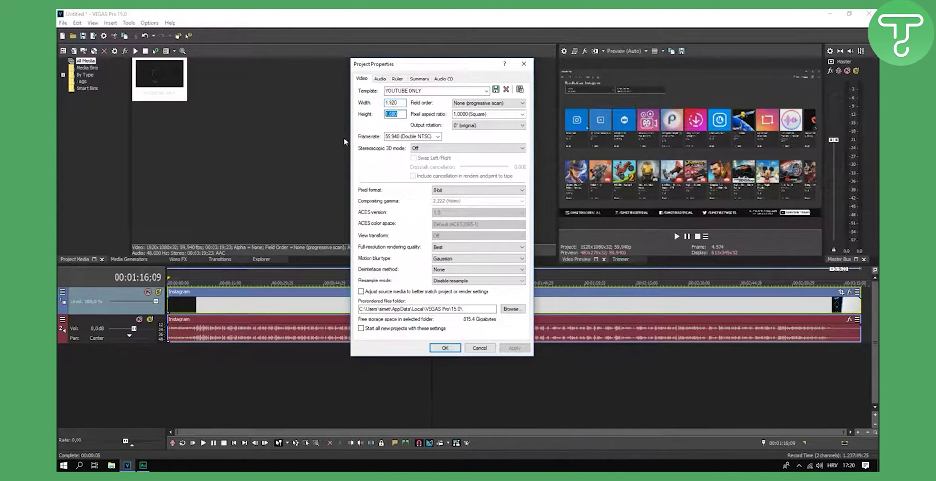
{"action": "left_click", "coordinate": [438, 136]}
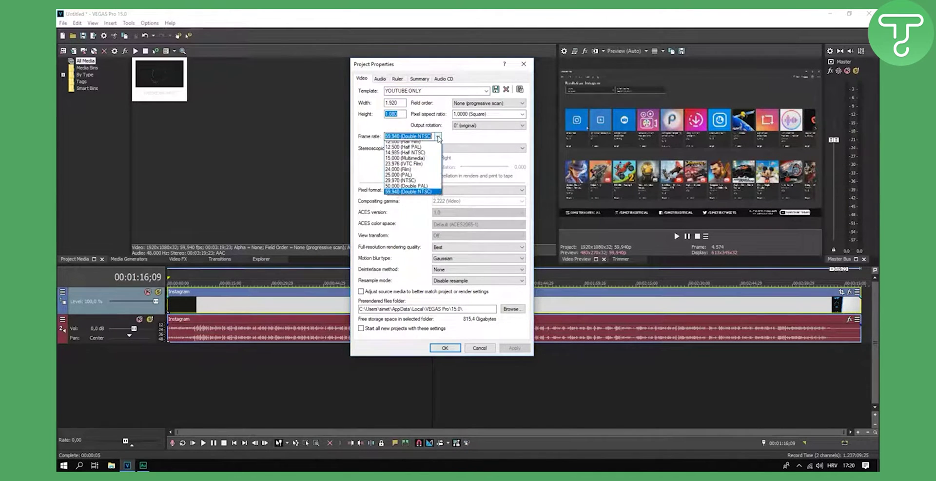
{"action": "left_click", "coordinate": [414, 195]}
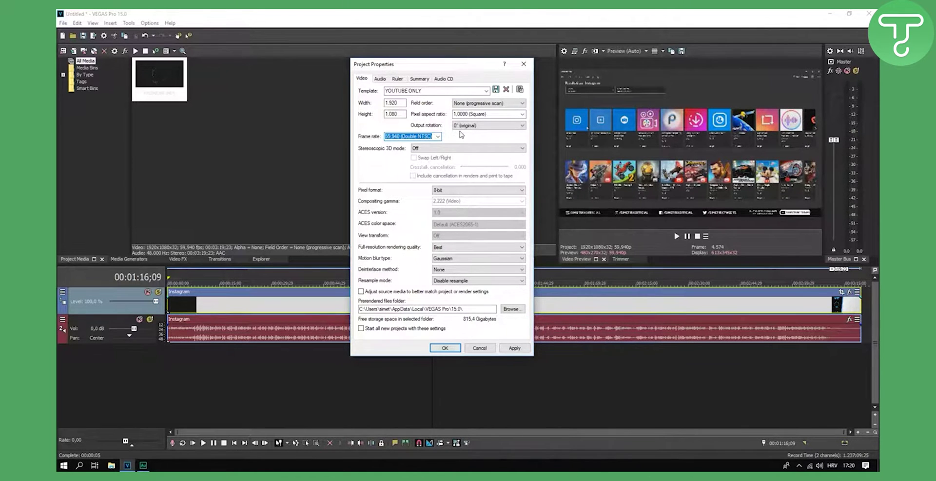
{"action": "left_click", "coordinate": [444, 248]}
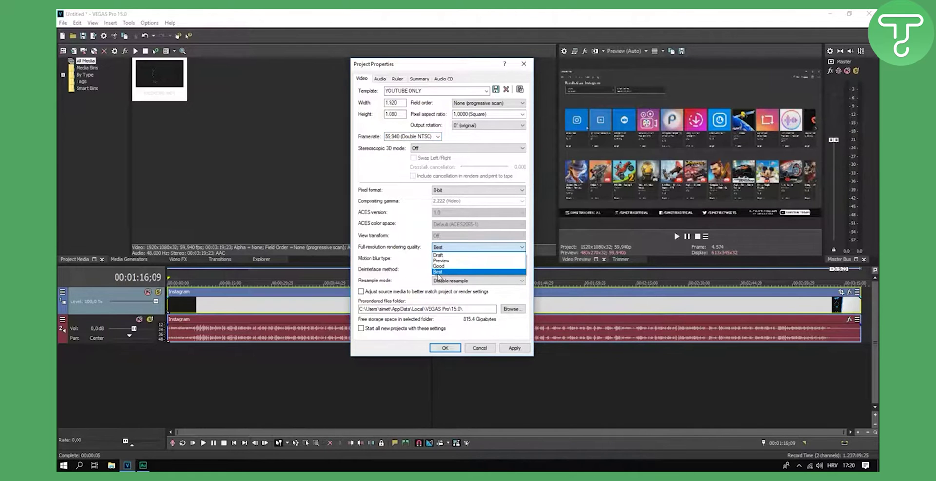
{"action": "left_click", "coordinate": [440, 275]}
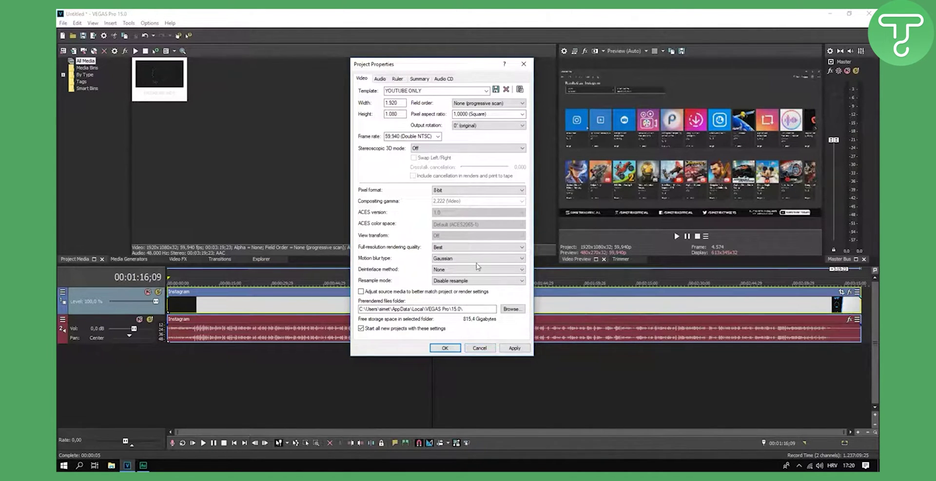
{"action": "left_click", "coordinate": [482, 349]}
Step: In Render As, show all templates and star YouTube 1080p 60FPS_SIMETRIX as a favourite
{"action": "left_click", "coordinate": [63, 23]}
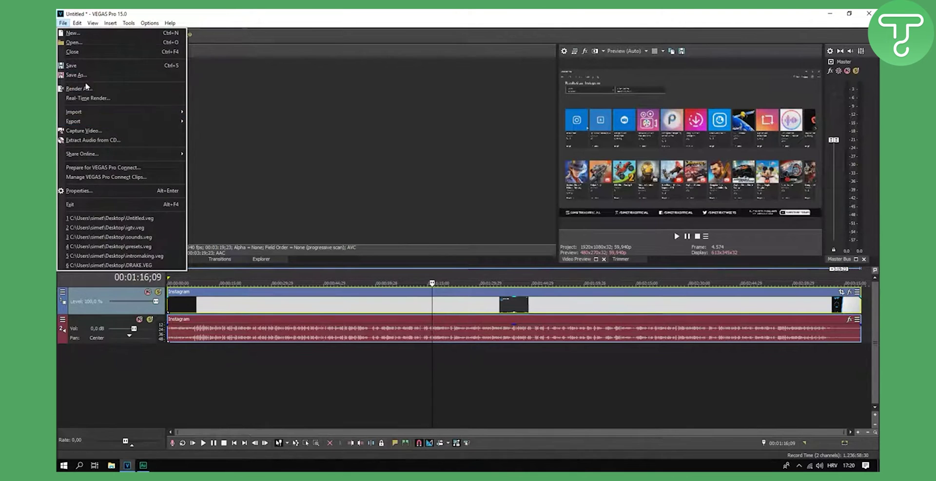
{"action": "left_click", "coordinate": [81, 88]}
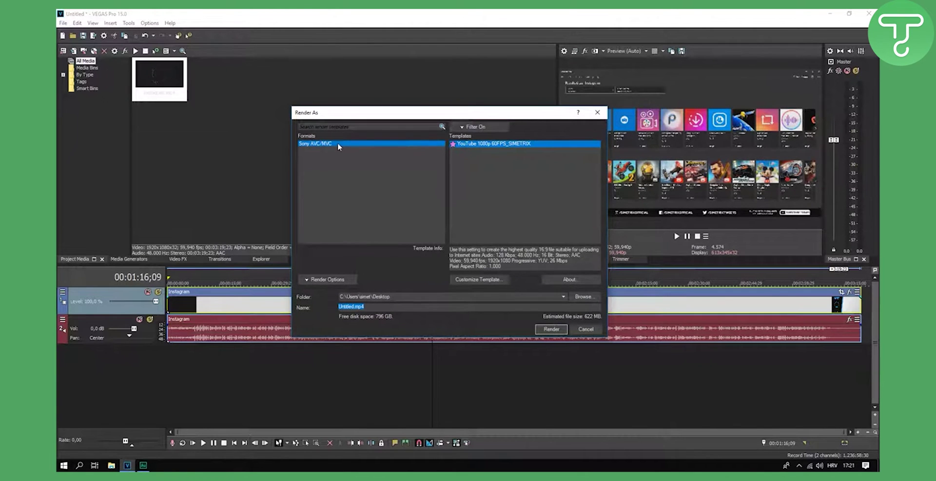
{"action": "left_click", "coordinate": [477, 127]}
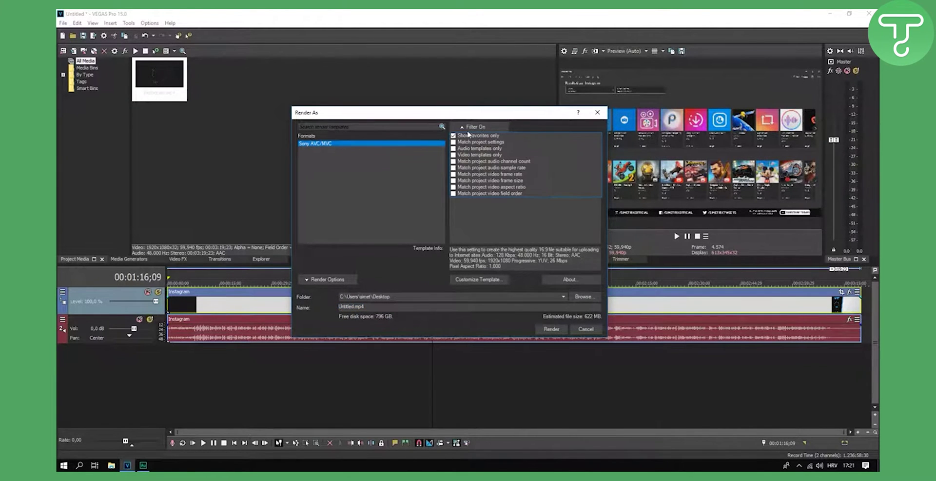
{"action": "left_click", "coordinate": [467, 136]}
{"action": "left_click", "coordinate": [467, 135]}
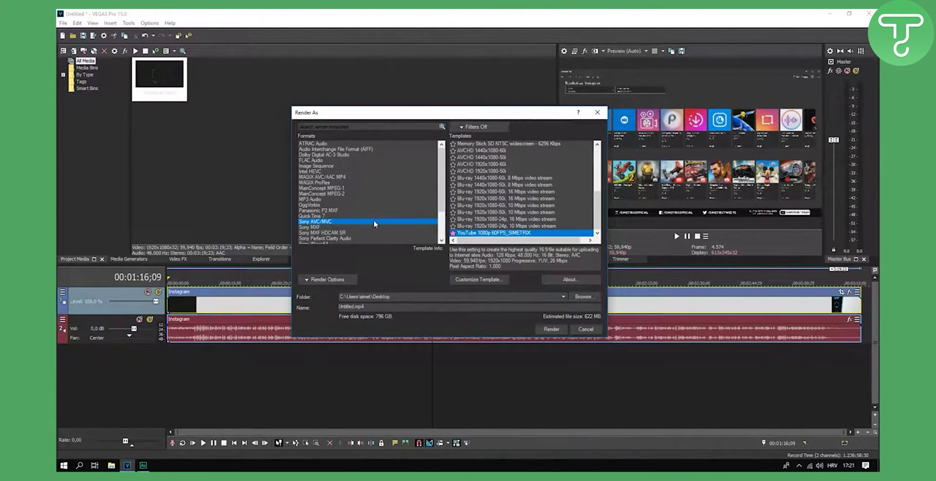
{"action": "left_click", "coordinate": [453, 233]}
{"action": "left_click", "coordinate": [452, 233]}
Step: Select the Sony AVC/MVC Internet 1920x1080-30p render template
{"action": "left_click", "coordinate": [317, 220]}
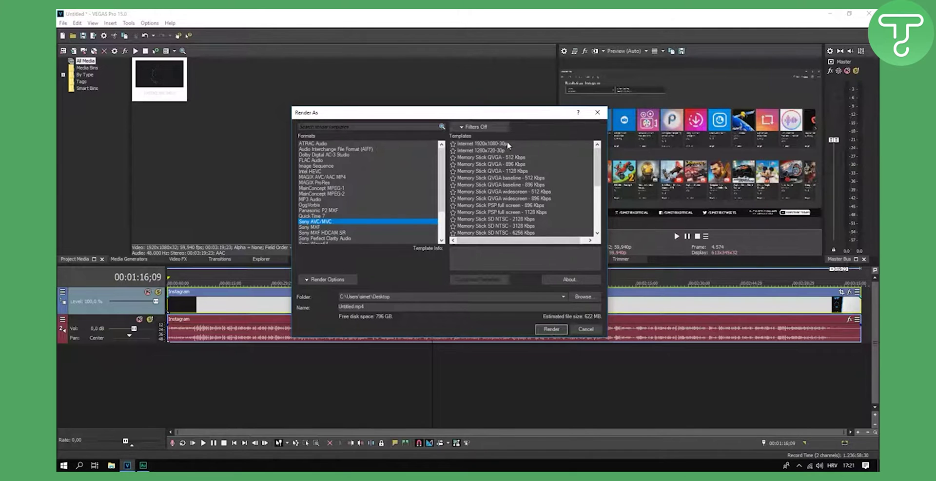
{"action": "scroll", "coordinate": [534, 157], "scroll_direction": "down", "scroll_amount": 5}
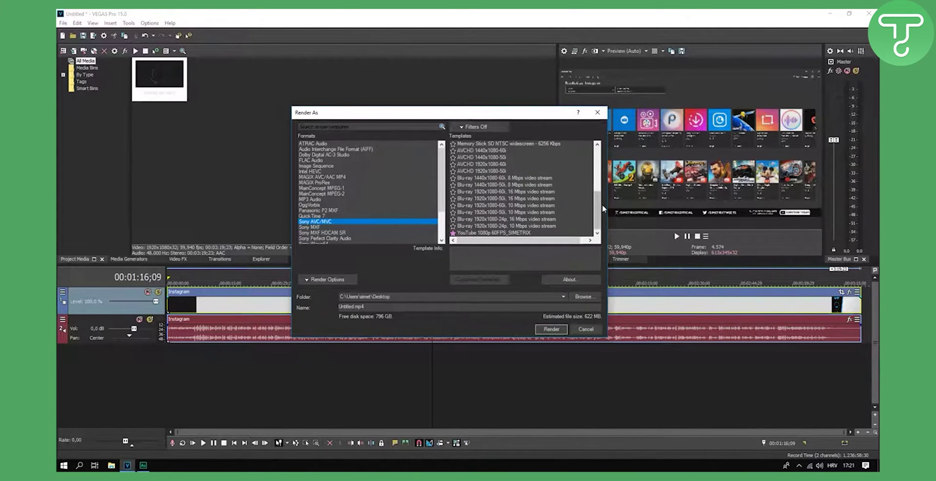
{"action": "left_click_drag", "start_coordinate": [596, 217], "coordinate": [597, 165]}
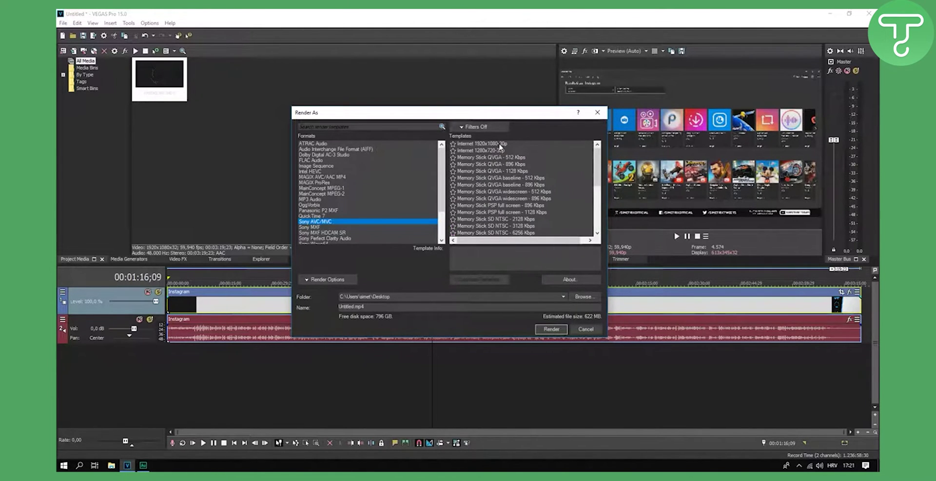
{"action": "left_click", "coordinate": [536, 145]}
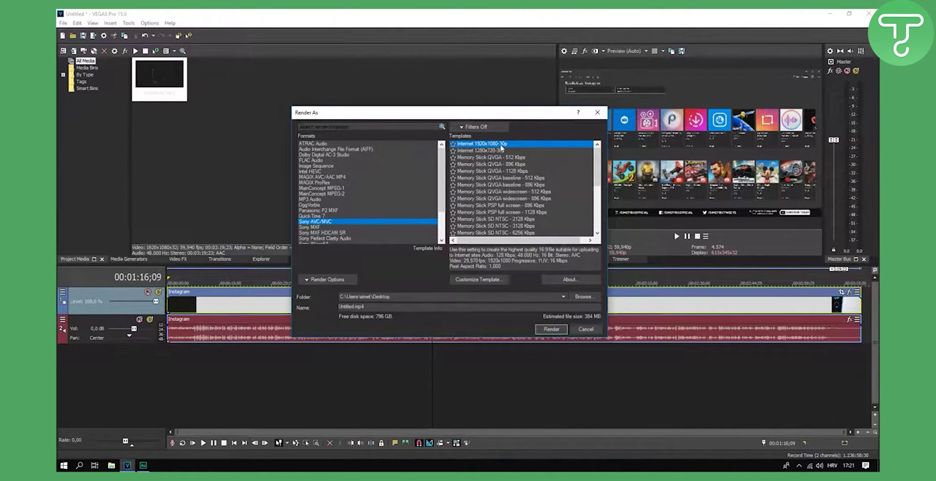
Step: Customize the template with AVC, High definition, High profile and 59,940 (Double NTSC) frame rate
{"action": "left_click", "coordinate": [493, 279]}
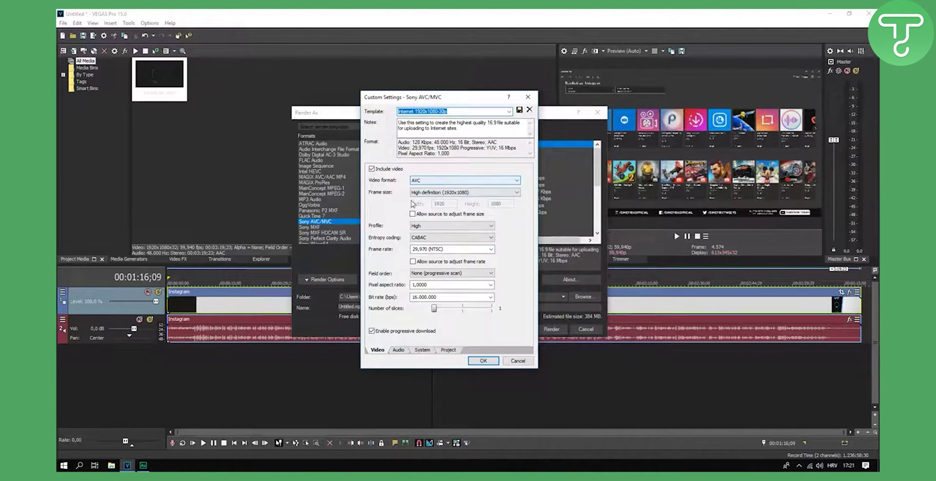
{"action": "left_click", "coordinate": [423, 182]}
{"action": "left_click", "coordinate": [423, 189]}
{"action": "left_click", "coordinate": [416, 193]}
{"action": "left_click", "coordinate": [416, 193]}
{"action": "left_click", "coordinate": [424, 226]}
{"action": "left_click", "coordinate": [422, 226]}
{"action": "left_click", "coordinate": [451, 249]}
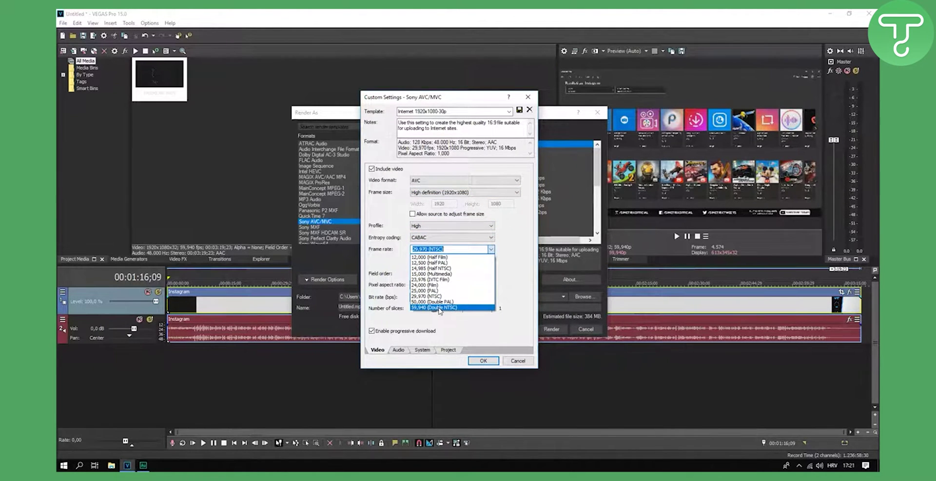
{"action": "left_click", "coordinate": [439, 307]}
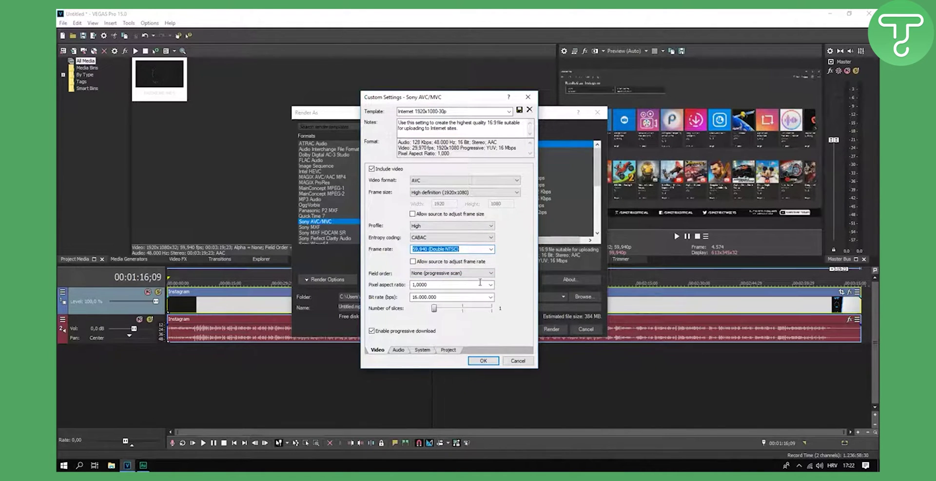
Step: Set the custom template's bit rate to 25.999.360 bps
{"action": "left_click", "coordinate": [490, 297]}
{"action": "left_click", "coordinate": [437, 340]}
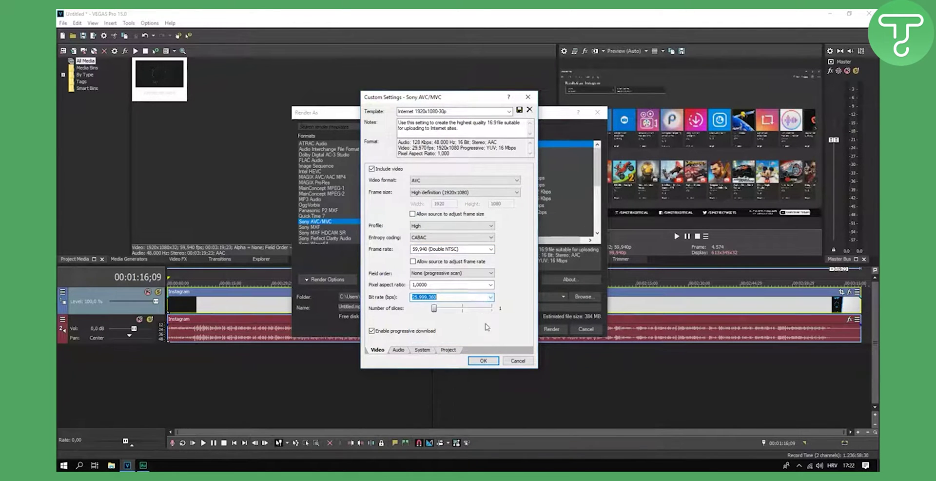
{"action": "left_click", "coordinate": [444, 296]}
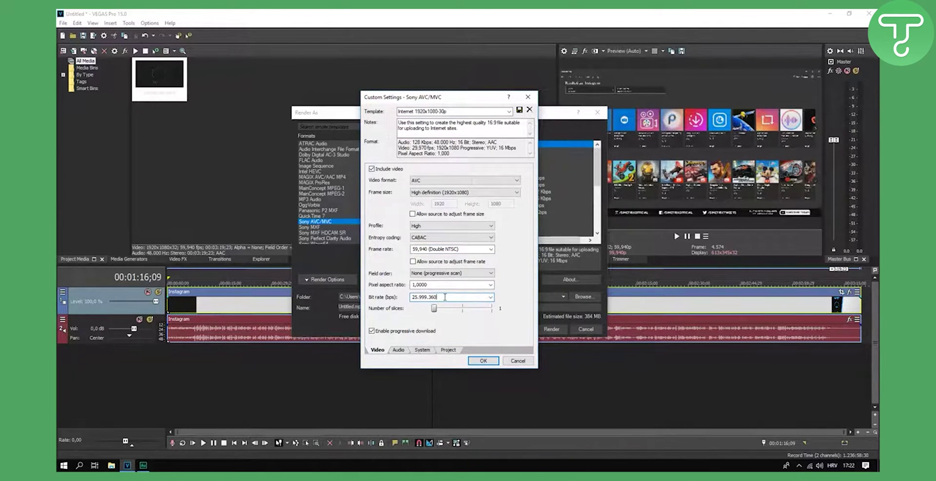
{"action": "left_click", "coordinate": [490, 296]}
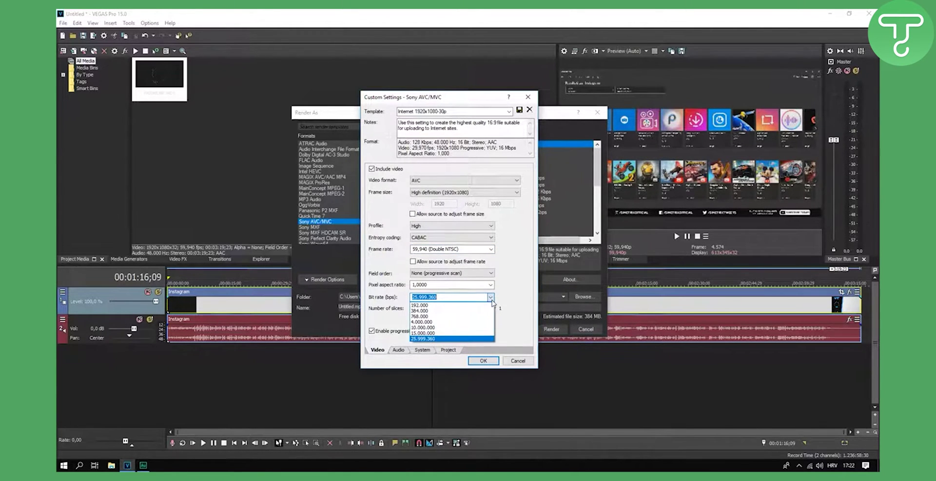
{"action": "left_click", "coordinate": [464, 340]}
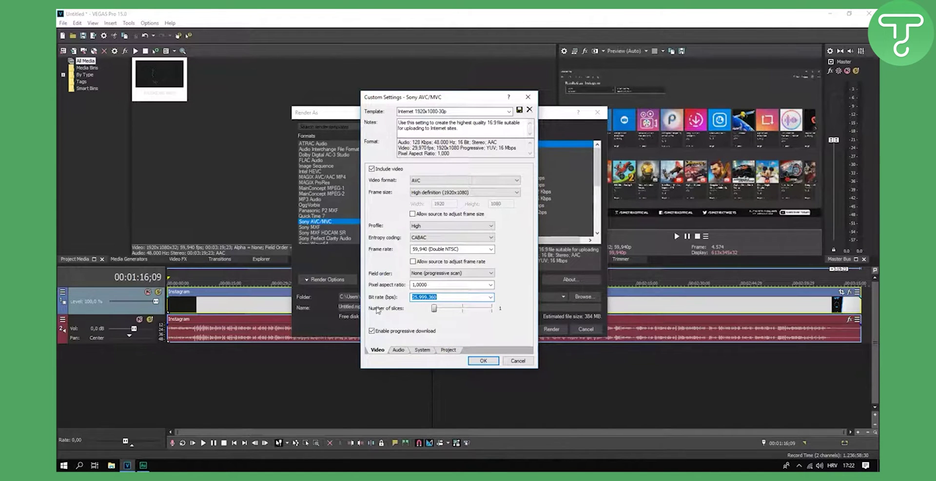
Step: Set video rendering quality to Best on the Project tab, then return to the Video tab
{"action": "left_click", "coordinate": [448, 350]}
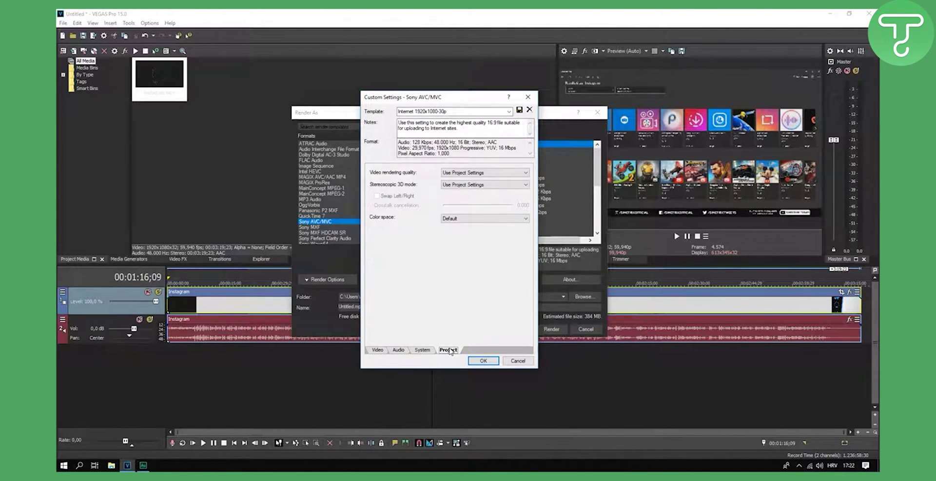
{"action": "left_click", "coordinate": [468, 173]}
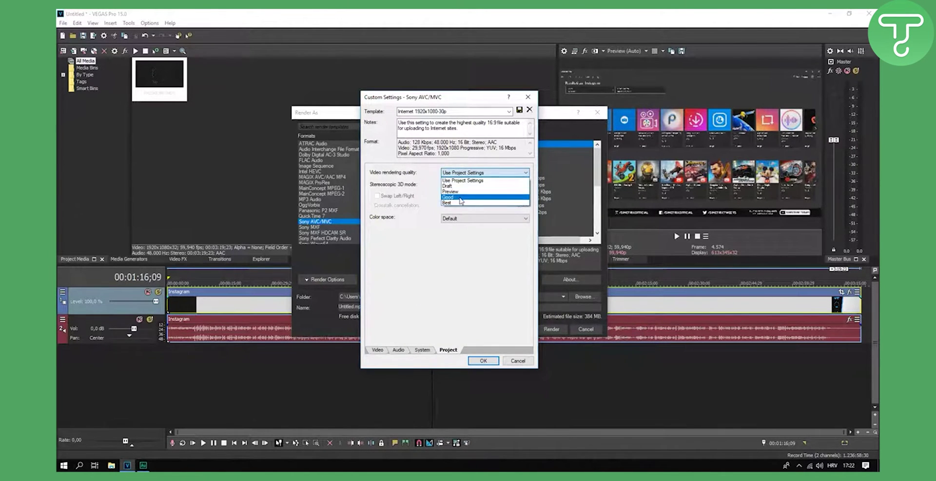
{"action": "left_click", "coordinate": [467, 203]}
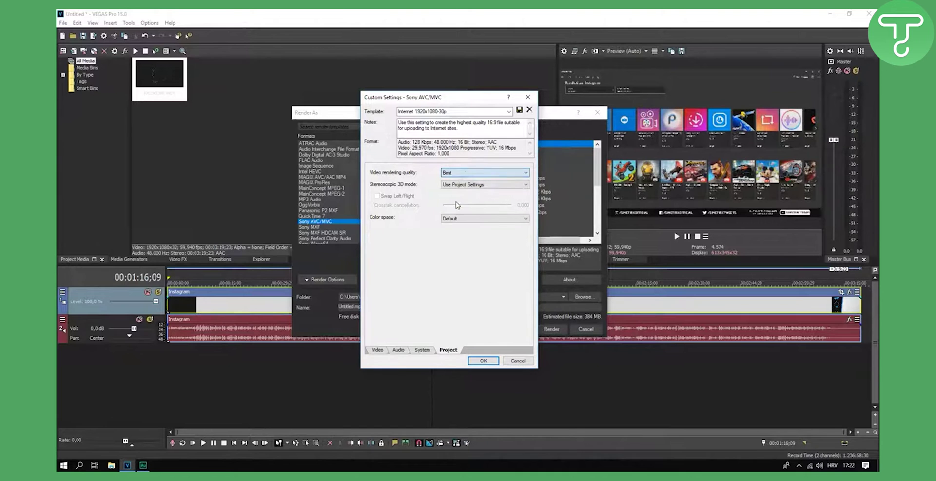
{"action": "left_click", "coordinate": [377, 349]}
{"action": "left_click_drag", "start_coordinate": [397, 111], "coordinate": [458, 111]}
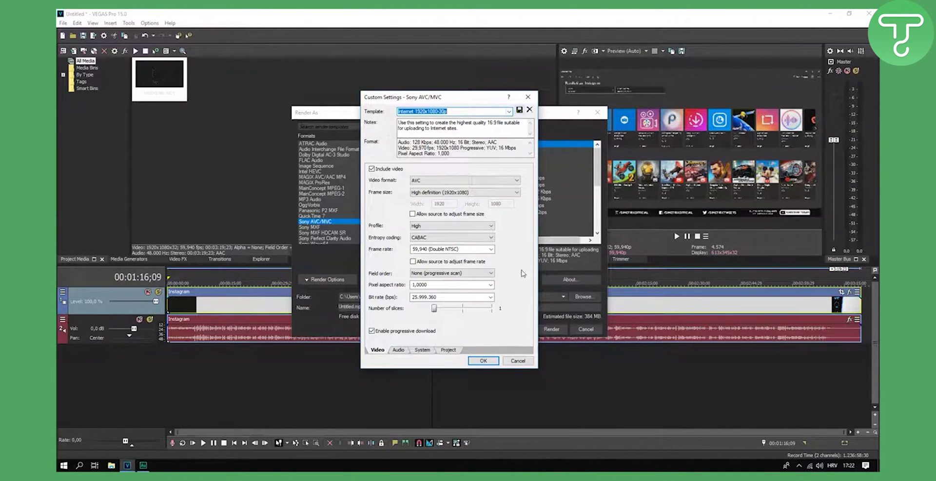
Step: Cancel the custom settings and filter the template list to show favorites only
{"action": "left_click", "coordinate": [514, 362]}
{"action": "left_click", "coordinate": [471, 127]}
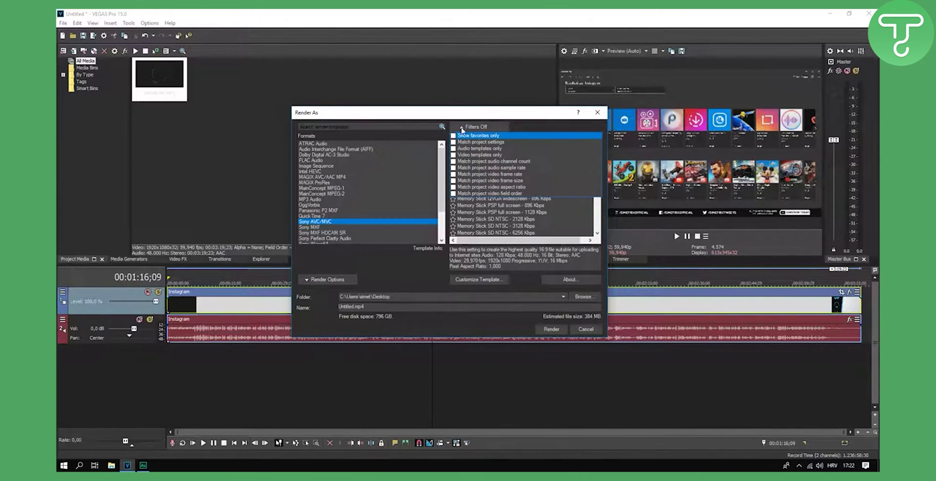
{"action": "left_click", "coordinate": [471, 127]}
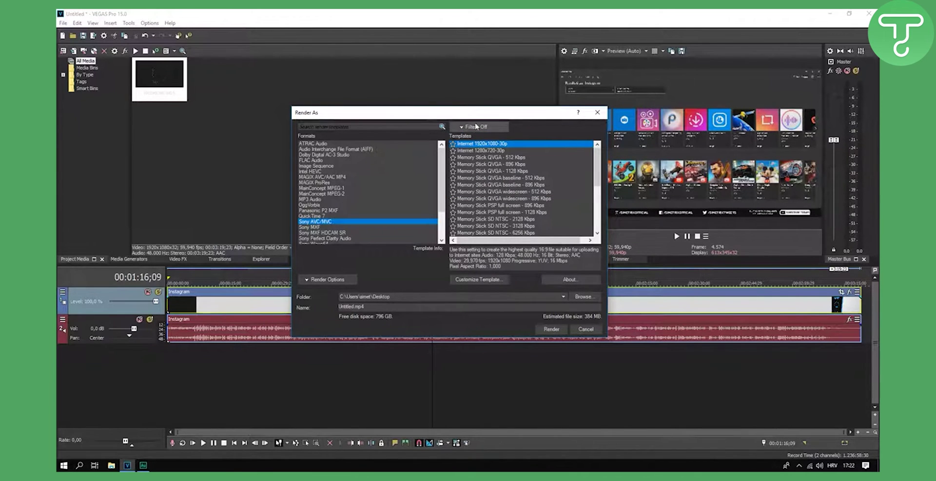
{"action": "left_click", "coordinate": [455, 145]}
{"action": "left_click", "coordinate": [476, 128]}
{"action": "left_click", "coordinate": [459, 141]}
Step: Choose the YouTube 1080p 60FPS_SIMETRIX template and cancel Render As without rendering
{"action": "left_click", "coordinate": [485, 128]}
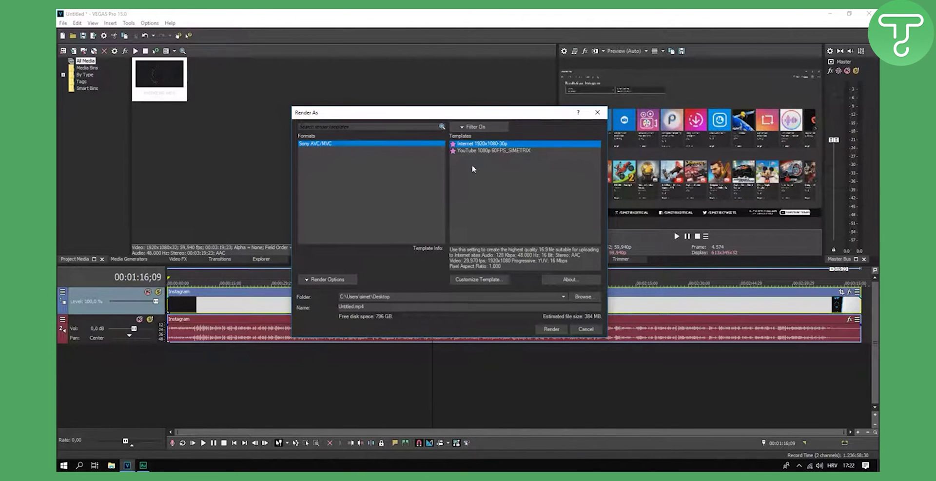
{"action": "left_click", "coordinate": [487, 150]}
{"action": "left_click", "coordinate": [497, 145]}
{"action": "left_click", "coordinate": [486, 150]}
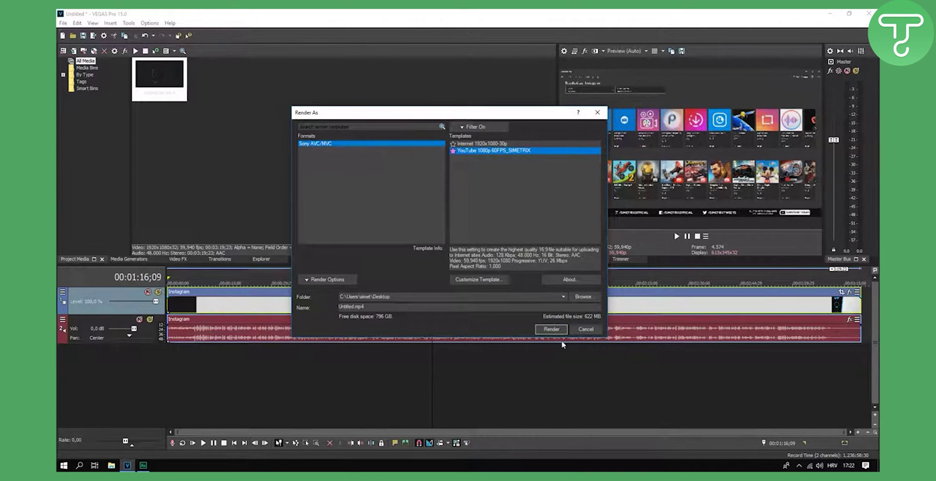
{"action": "left_click", "coordinate": [585, 328]}
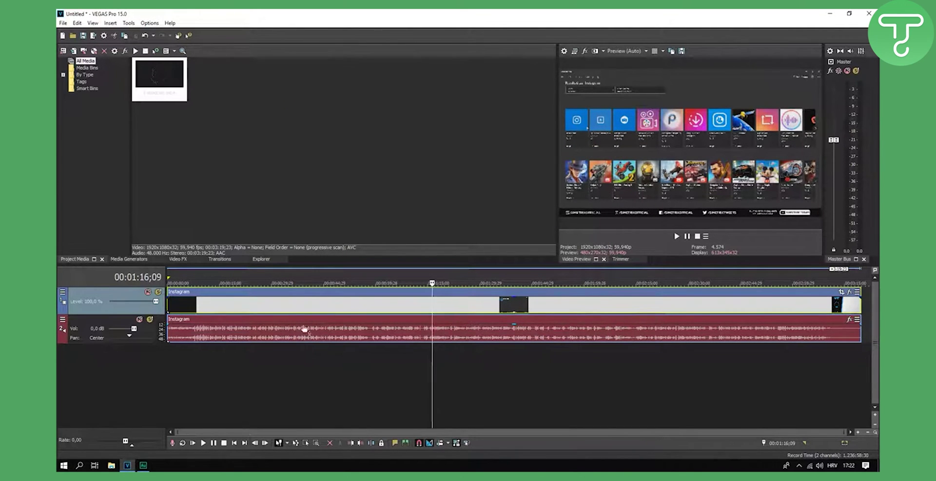
Step: In the Instagram event's properties, uncheck Maintain aspect ratio, choose Disable resample, and close
{"action": "left_click", "coordinate": [314, 278]}
{"action": "right_click", "coordinate": [357, 307]}
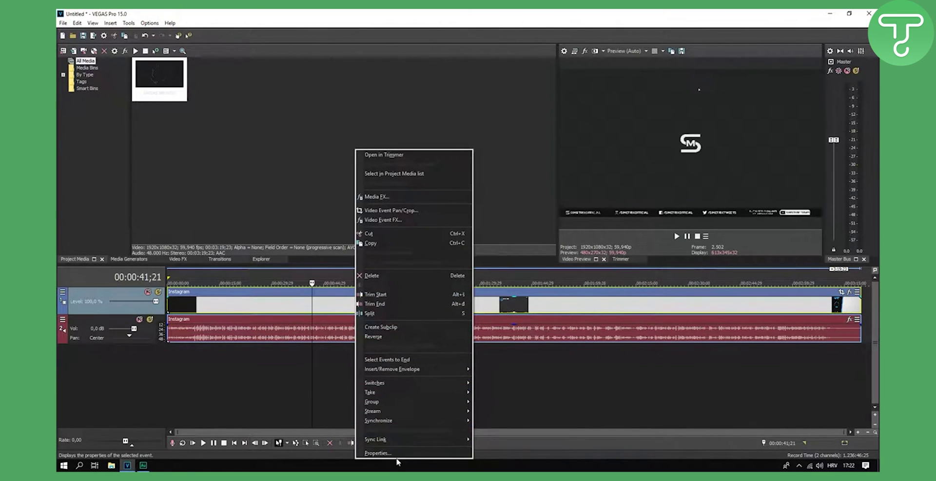
{"action": "left_click", "coordinate": [377, 452]}
{"action": "left_click", "coordinate": [406, 151]}
{"action": "left_click", "coordinate": [403, 188]}
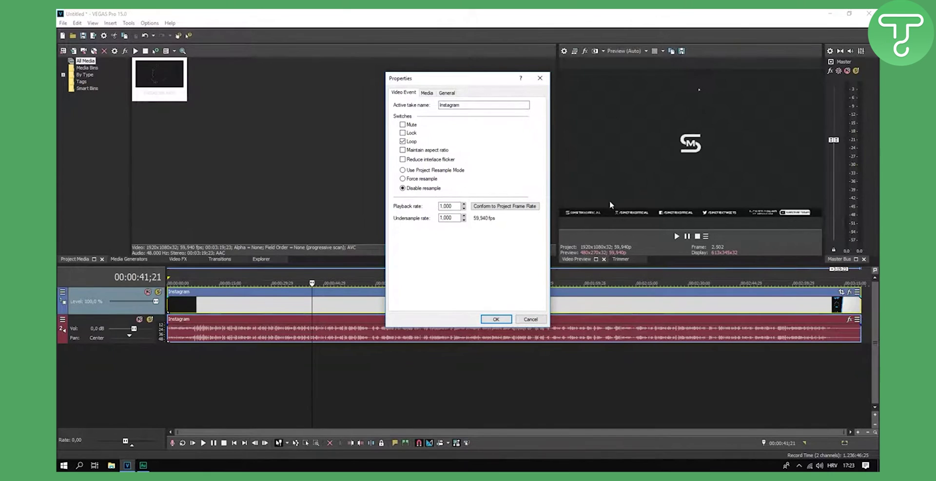
{"action": "left_click", "coordinate": [426, 92]}
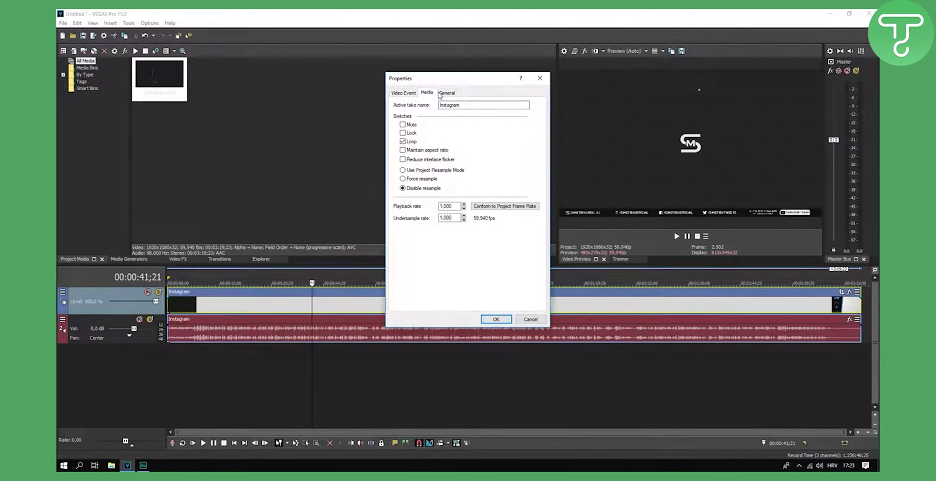
{"action": "left_click", "coordinate": [447, 92]}
{"action": "left_click", "coordinate": [539, 78]}
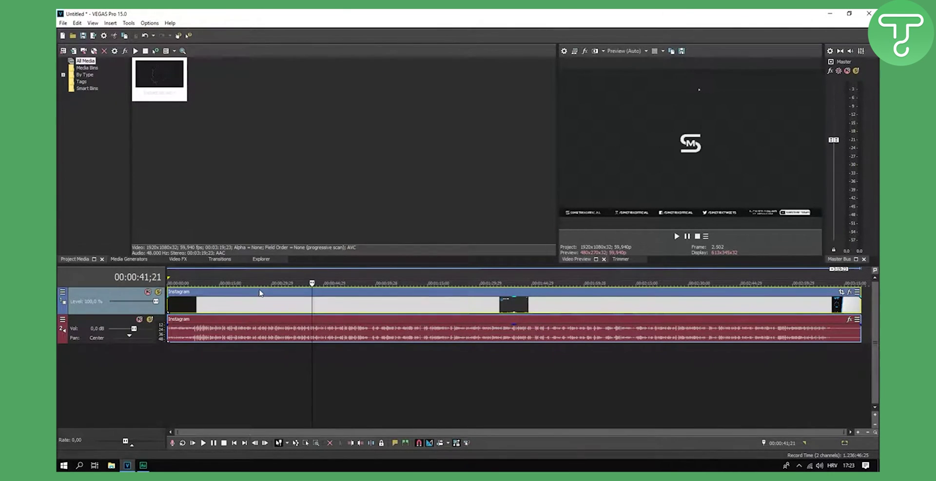